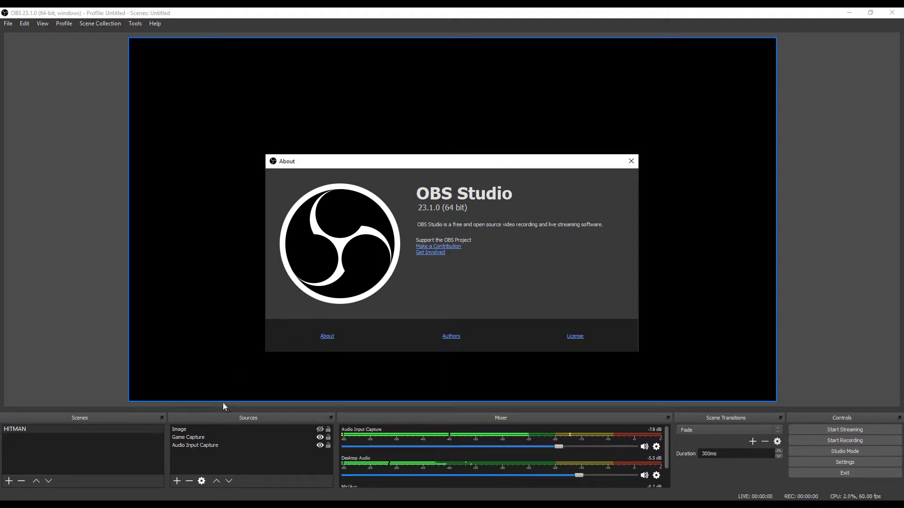
Switch to the browser, open the Speedtest site and run an internet speed test to read the upload speed
click(188, 480)
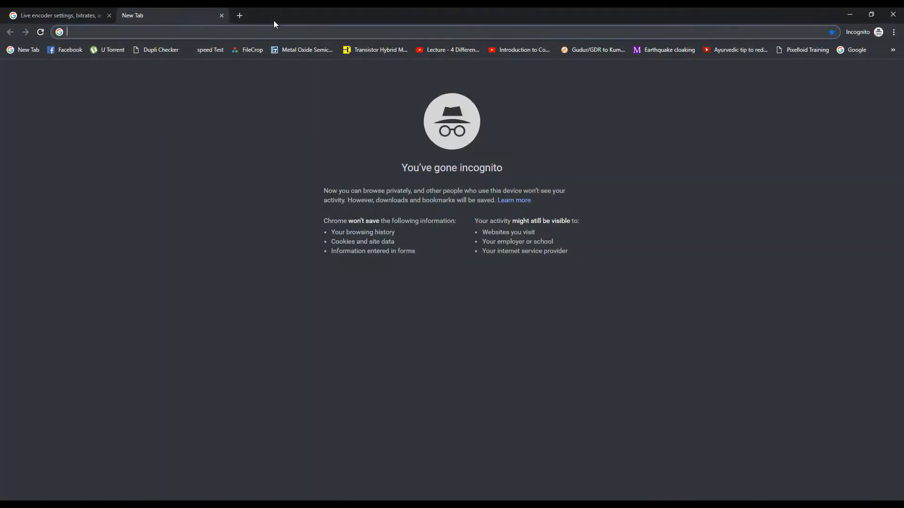
click(221, 49)
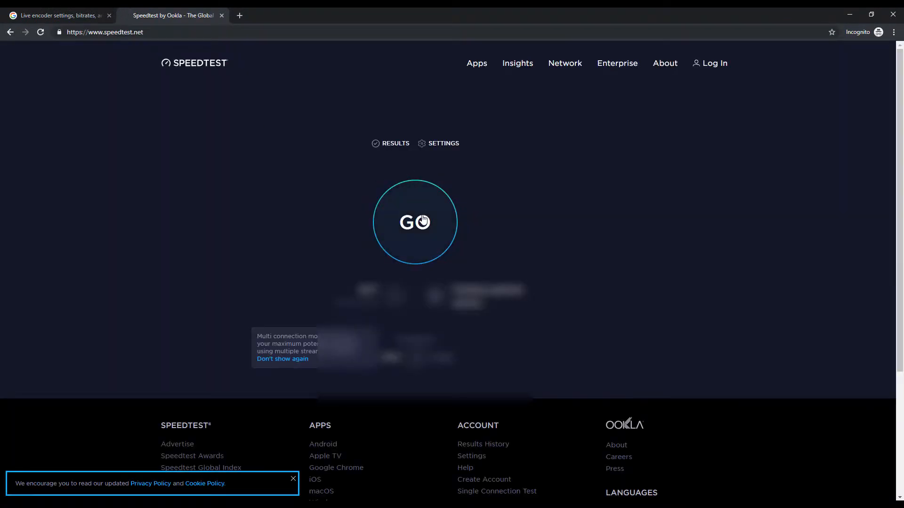
click(429, 220)
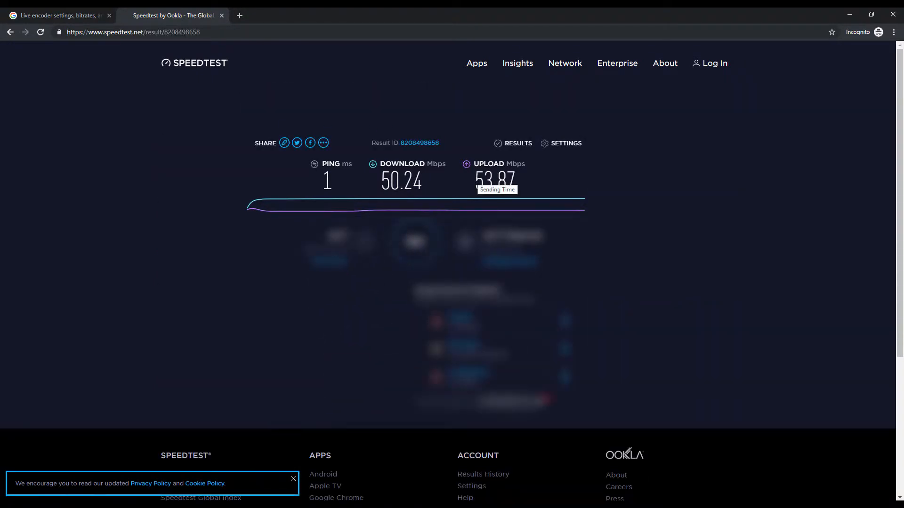
drag(476, 182, 521, 185)
click(423, 184)
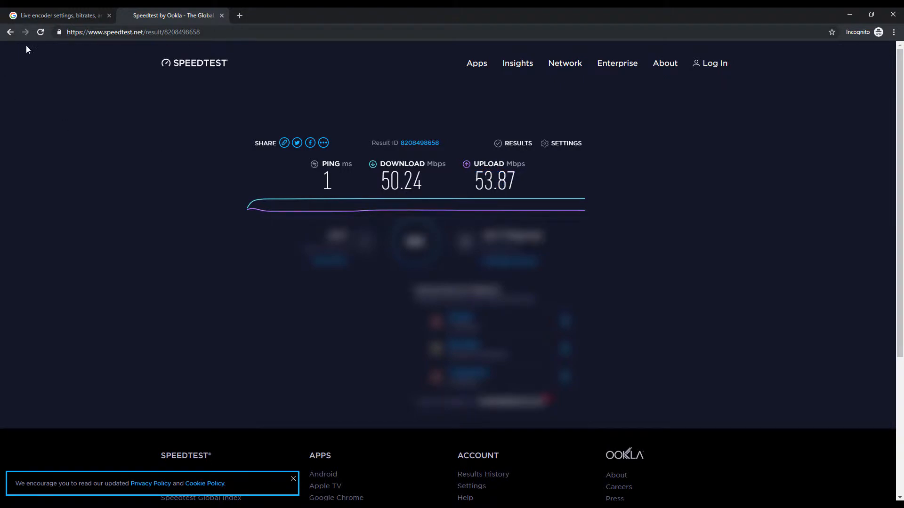
click(52, 17)
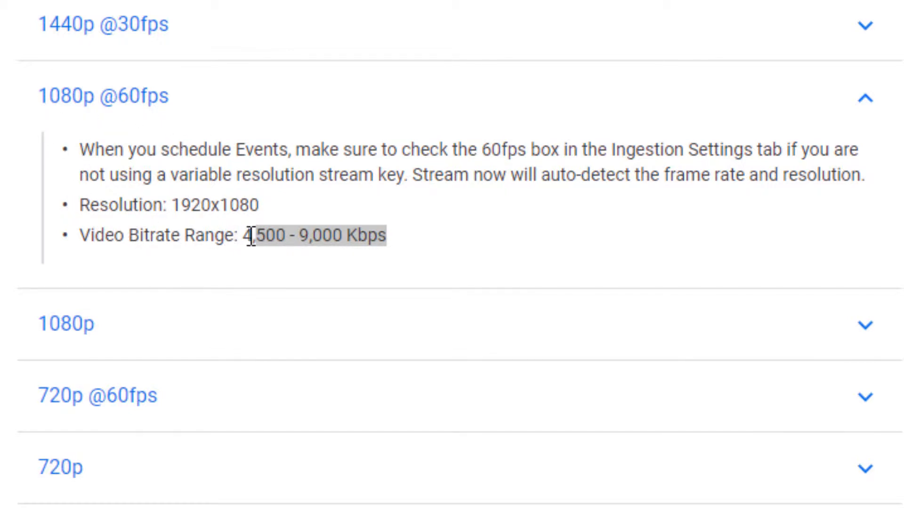
drag(244, 235, 408, 242)
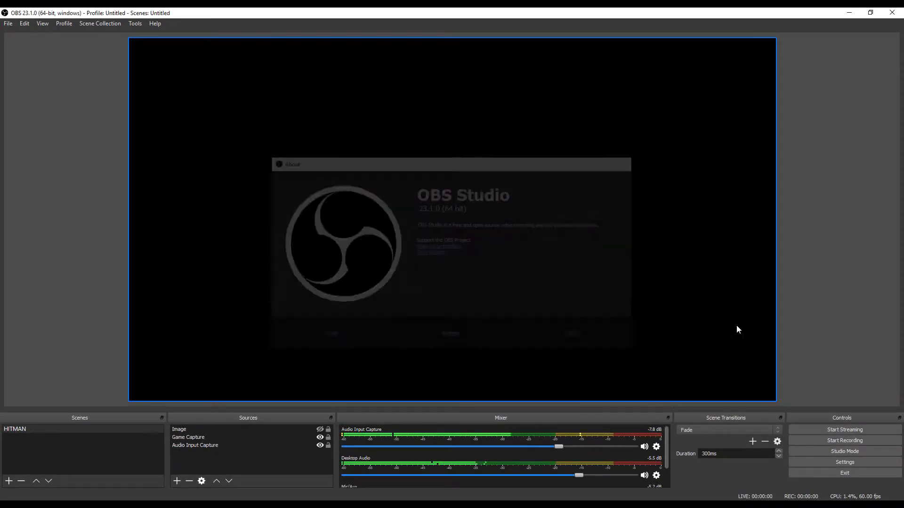
Switch to OBS and open its output settings with the output mode set to Advanced
click(861, 463)
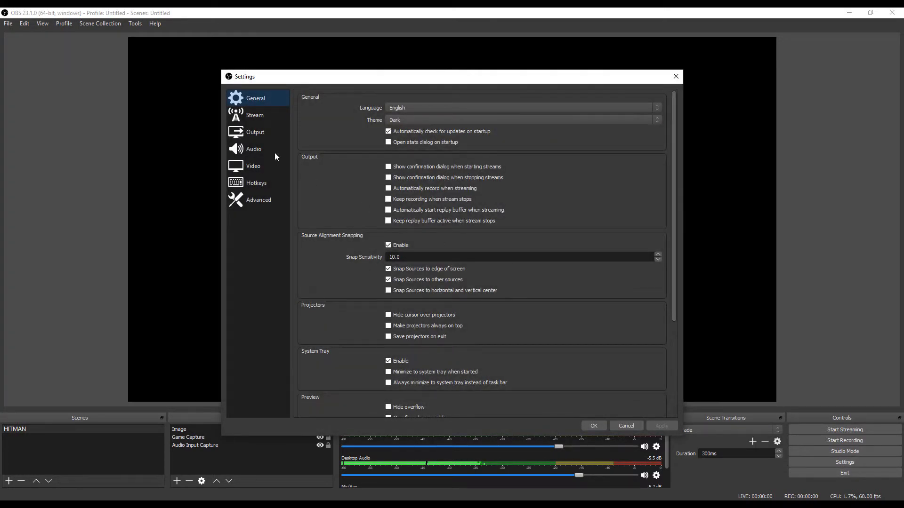
click(256, 133)
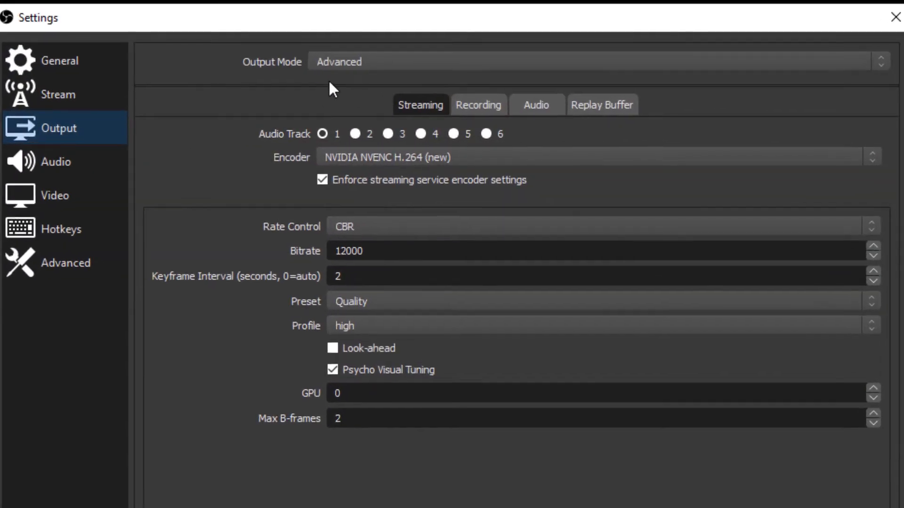
click(395, 97)
click(343, 86)
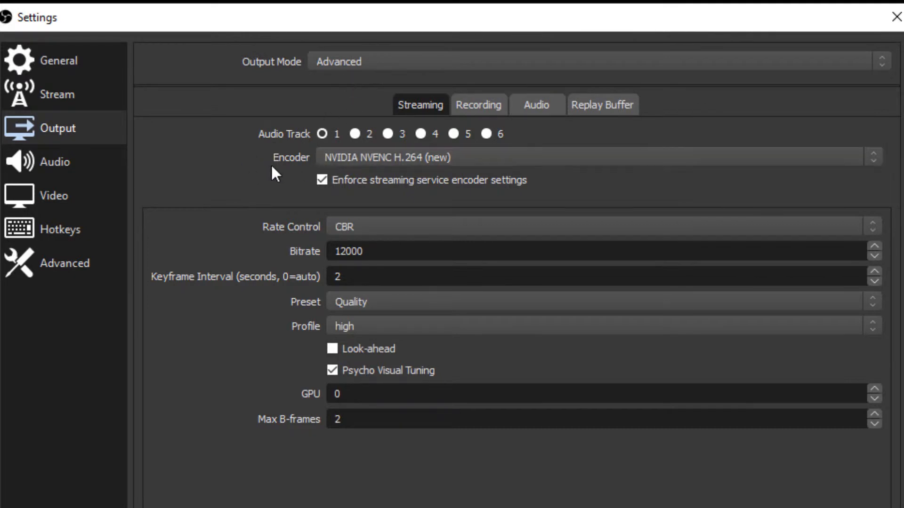
Set the streaming encoder to NVIDIA NVENC H.264 (new), also trying x264 before returning to it
click(350, 152)
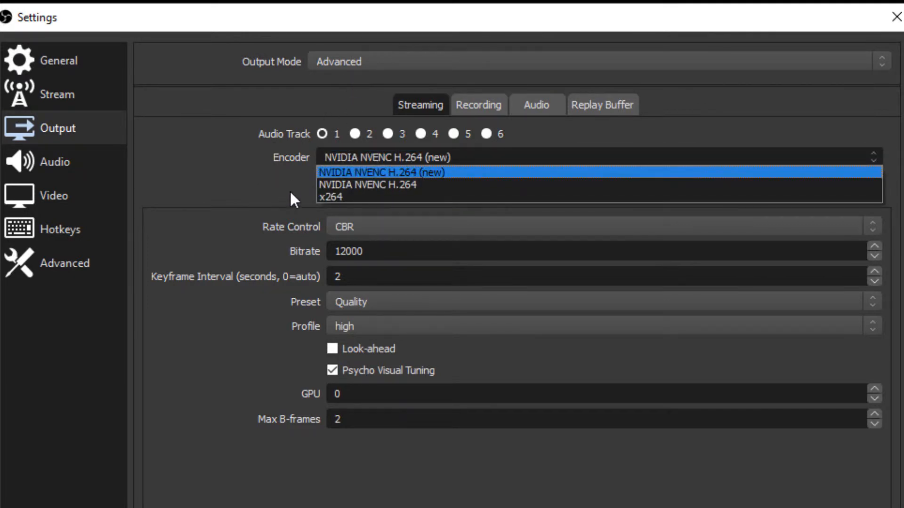
click(340, 171)
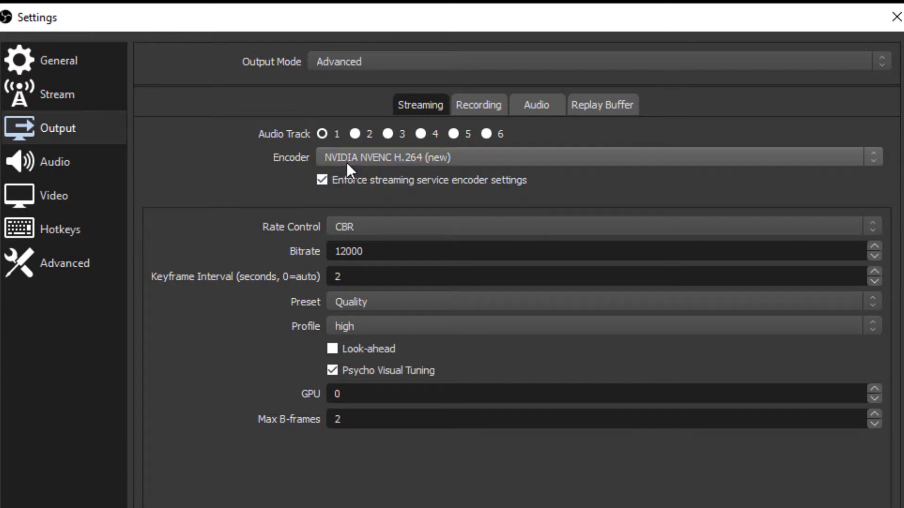
click(347, 154)
click(340, 192)
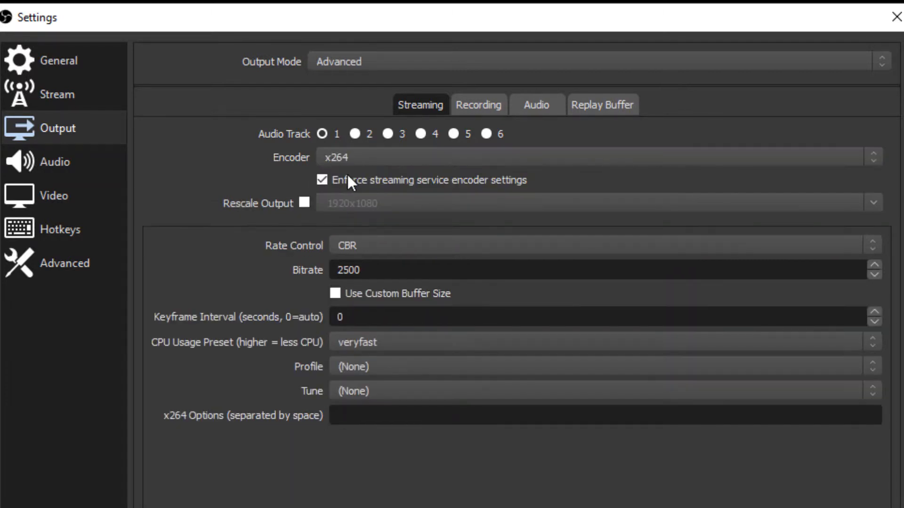
click(346, 154)
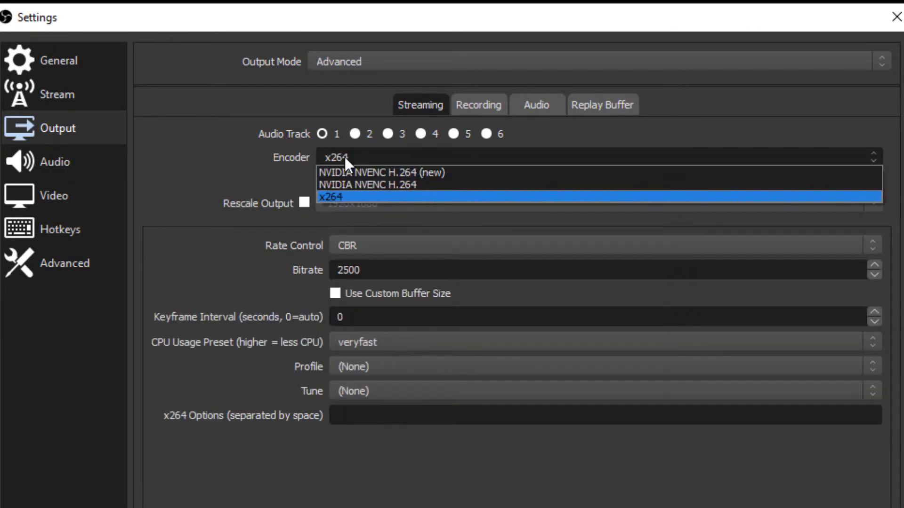
click(340, 170)
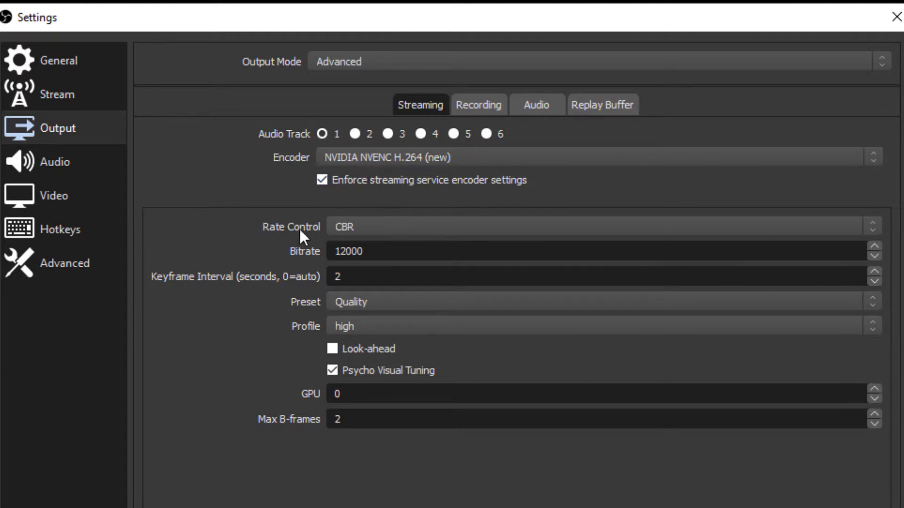
Set the streaming rate control to CBR and the bitrate to 9000
click(353, 225)
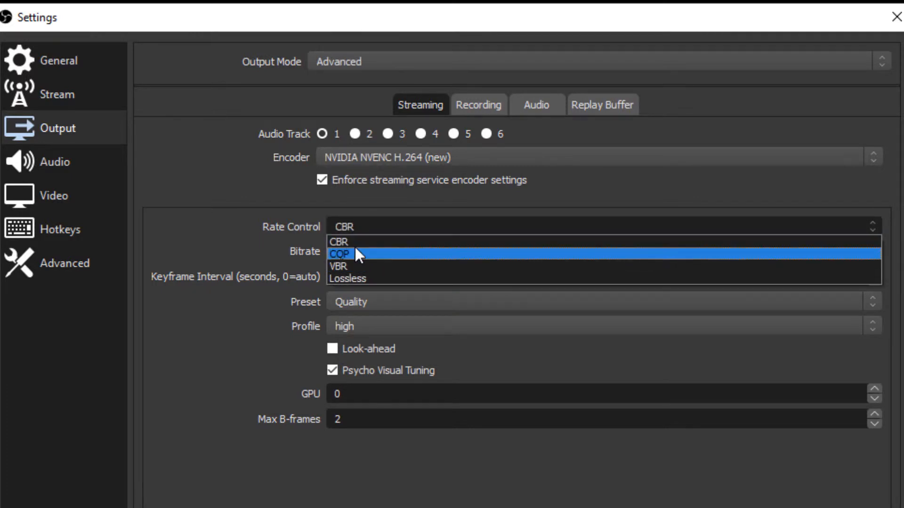
click(355, 240)
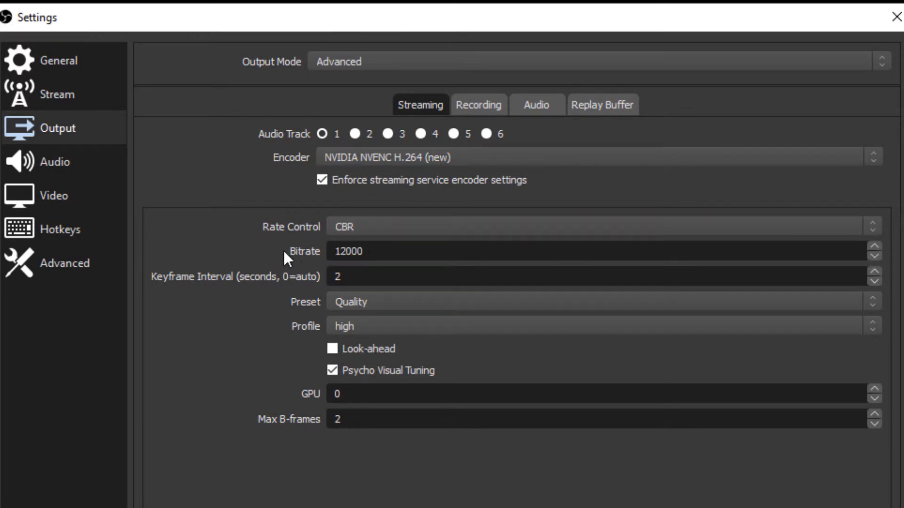
double_click(379, 251)
text(9000)
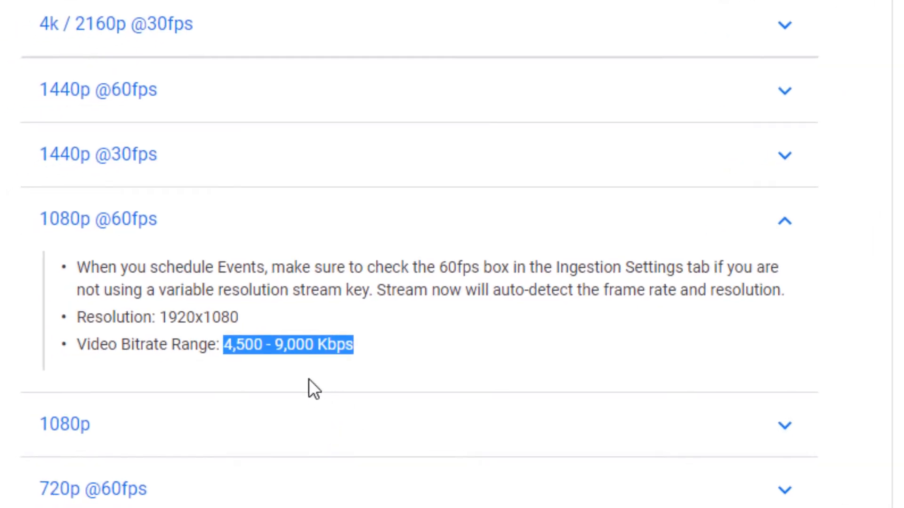
click(345, 348)
drag(273, 347, 354, 345)
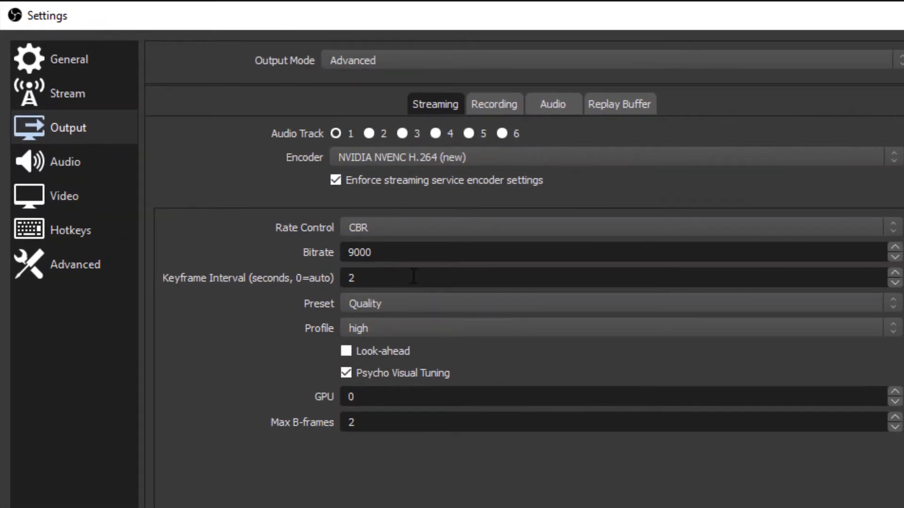
double_click(397, 253)
click(391, 257)
drag(399, 253, 327, 257)
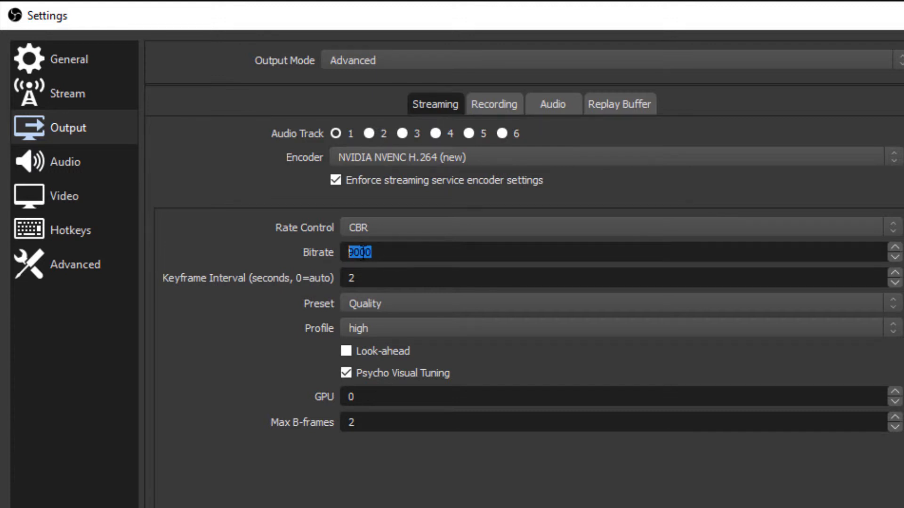
Enter 9000 as the streaming bitrate again and set the keyframe interval to 2 seconds
click(401, 252)
drag(401, 252, 312, 255)
text(9000)
drag(371, 281, 315, 275)
text(2)
Set the encoder preset to Quality, also trying Max Quality before returning to it
click(377, 304)
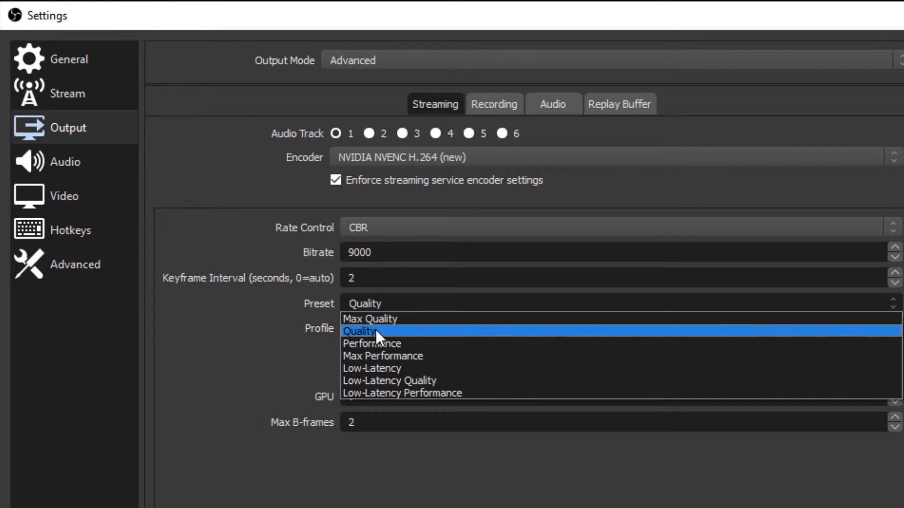
click(376, 329)
click(365, 303)
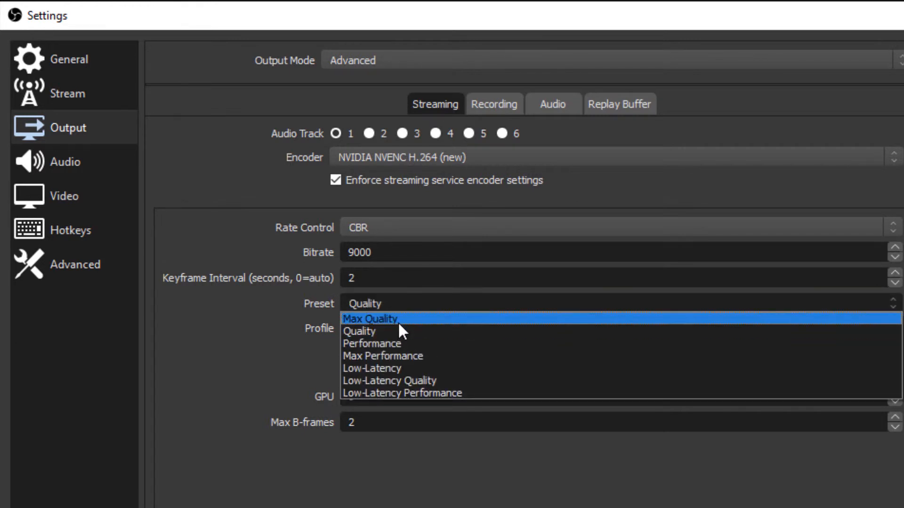
click(379, 320)
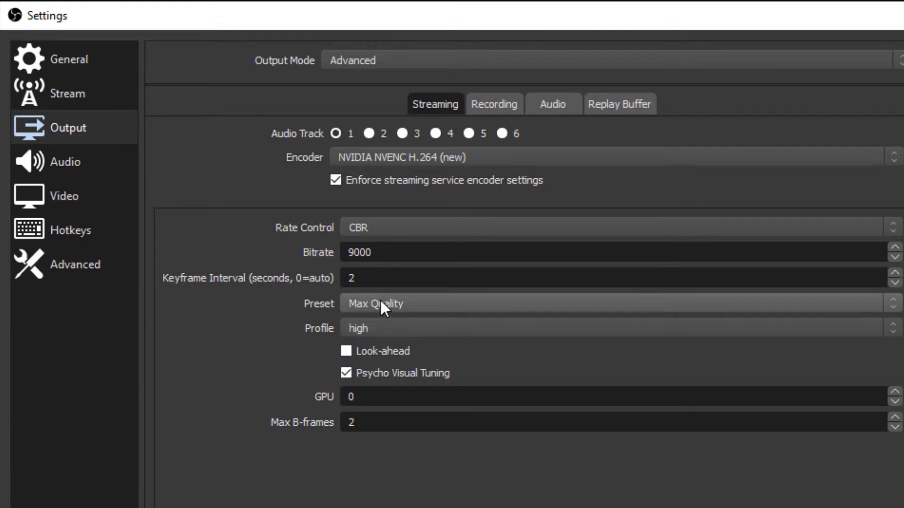
click(379, 301)
click(374, 331)
Set the encoder profile to high and review the GPU and Max B-frames values
click(362, 328)
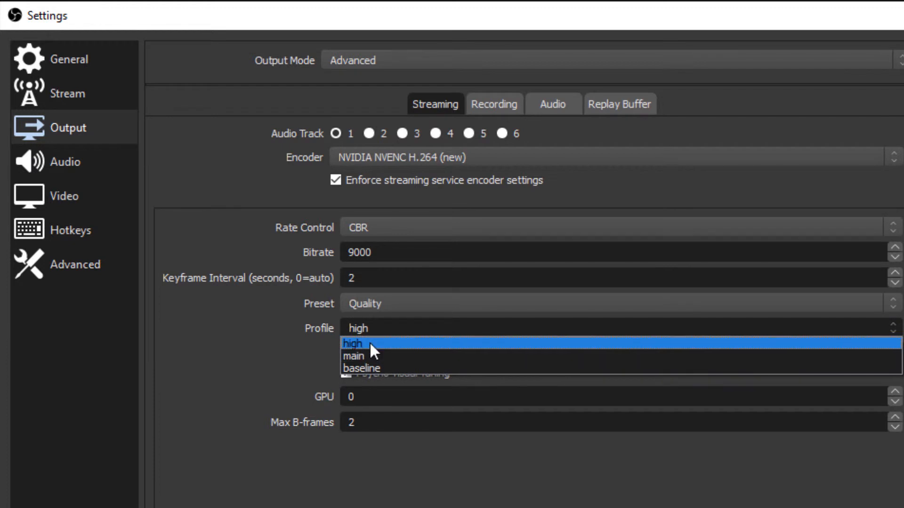
click(369, 342)
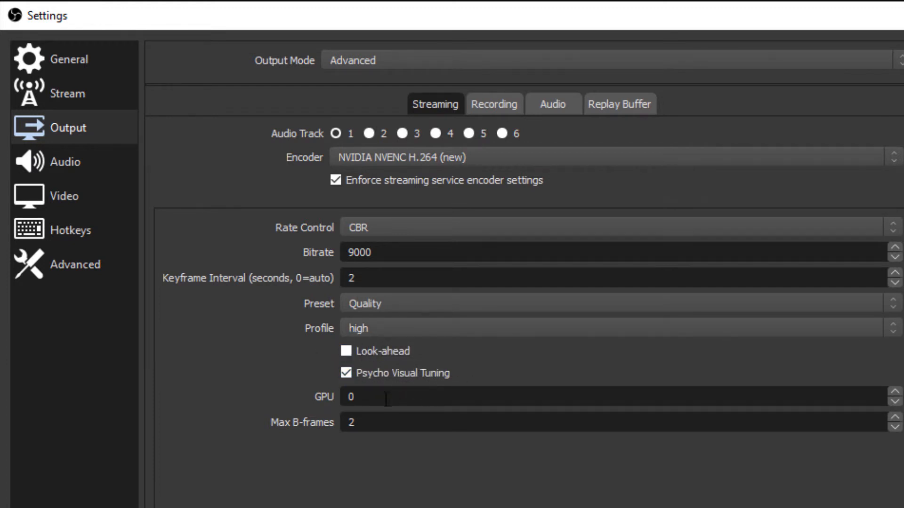
click(401, 399)
click(370, 420)
drag(370, 420, 331, 422)
Set the audio bitrate of Track 1 to 320 in the output settings
click(549, 107)
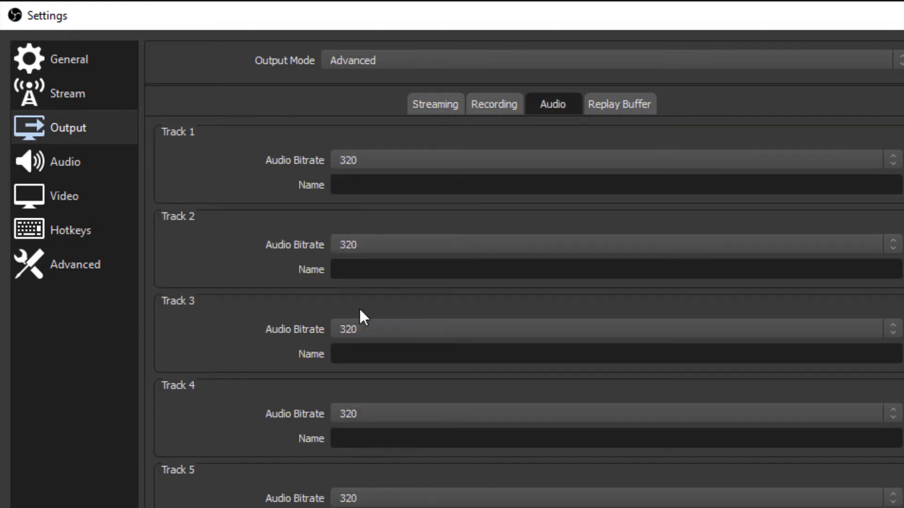
click(375, 163)
click(365, 270)
click(404, 164)
click(372, 271)
Set both the base canvas resolution and the output scaled resolution to 1920x1080 in the video settings
click(47, 224)
click(51, 201)
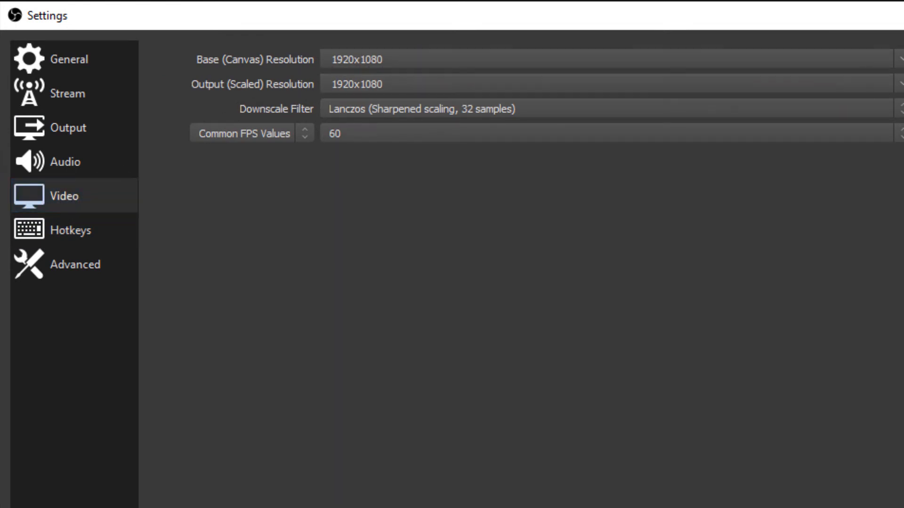
click(899, 85)
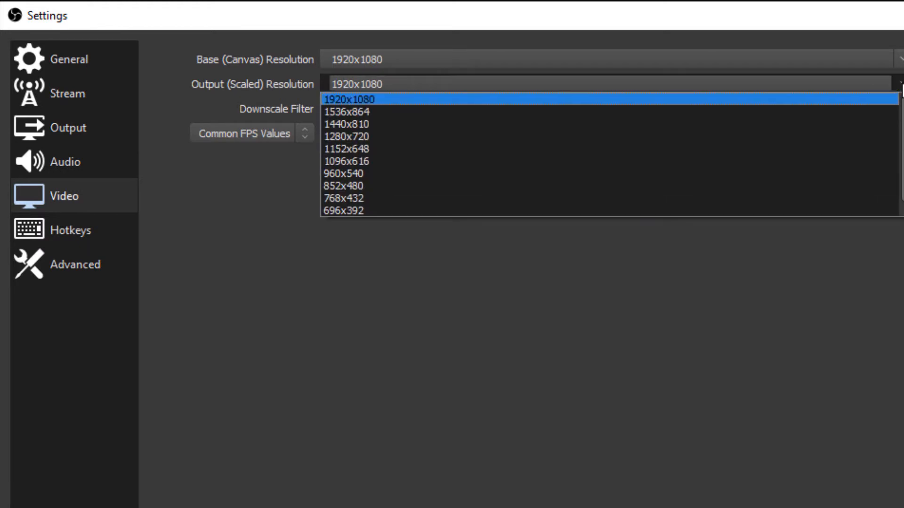
click(352, 101)
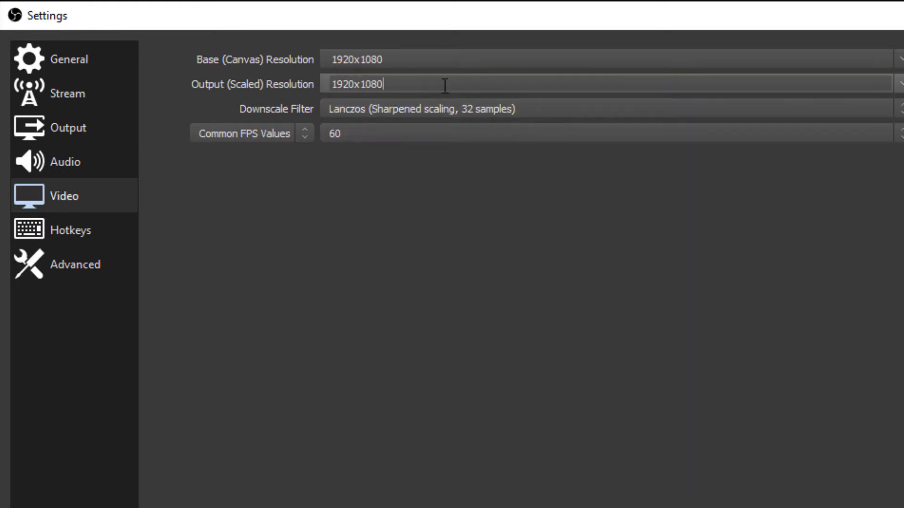
click(899, 60)
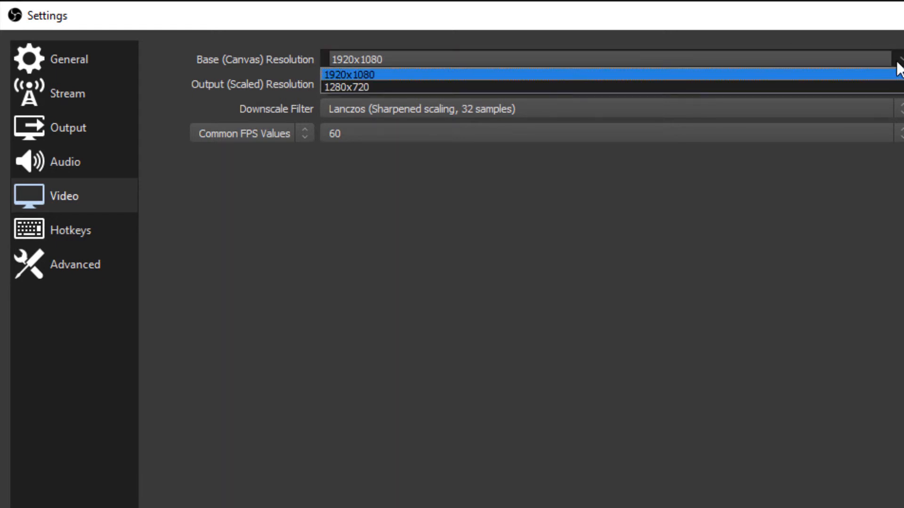
click(900, 70)
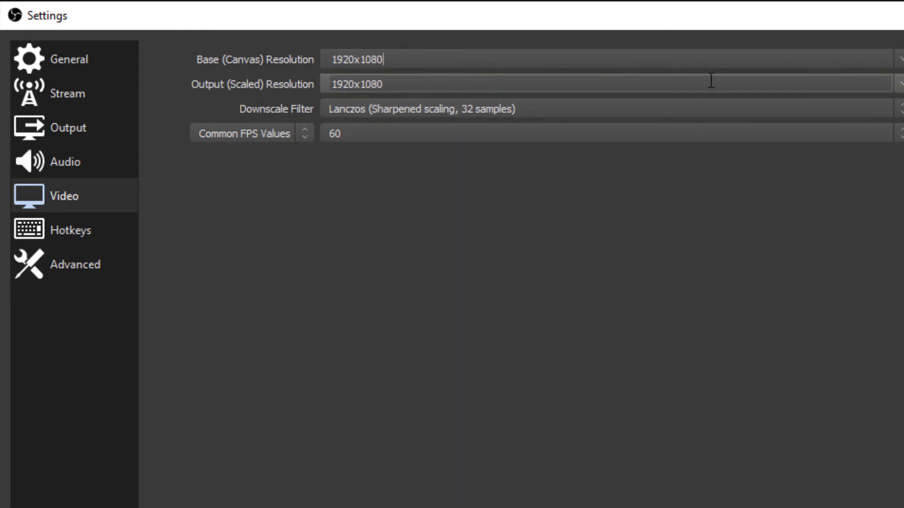
click(890, 83)
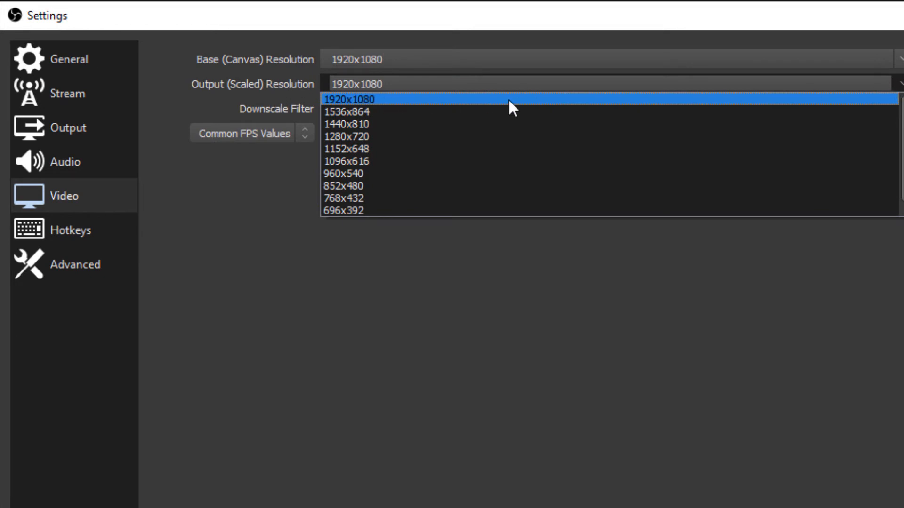
click(469, 100)
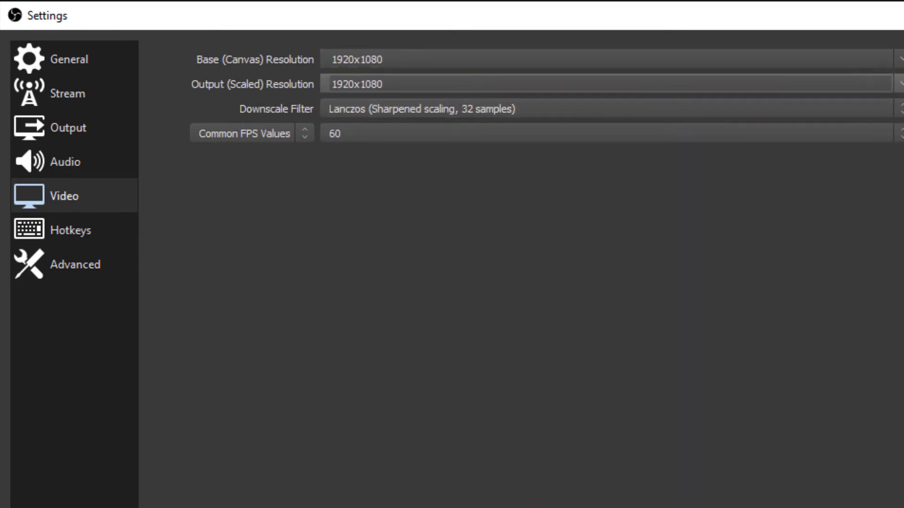
click(899, 84)
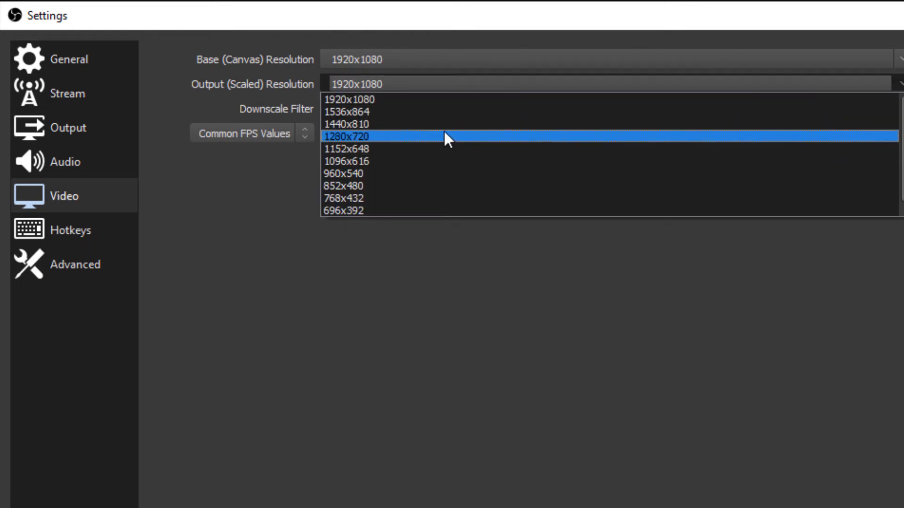
click(554, 97)
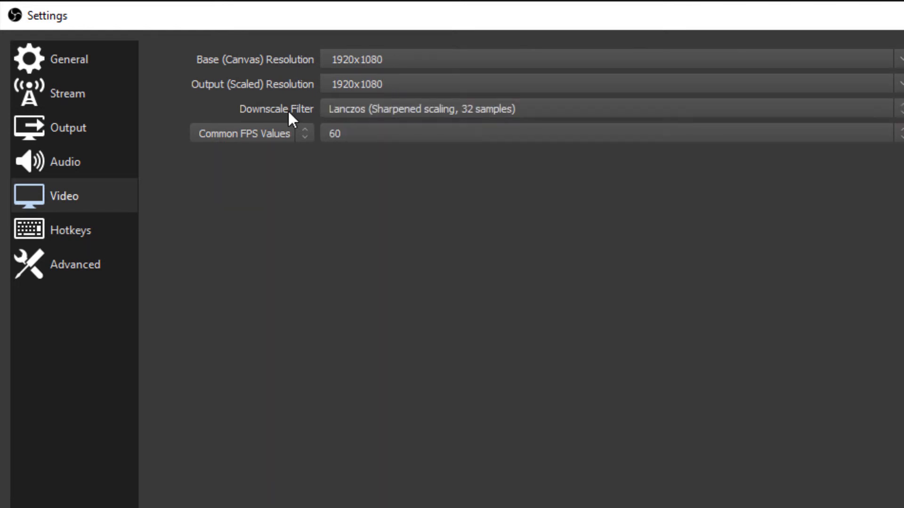
Set the downscale filter to Lanczos (Sharpened scaling, 32 samples) and the common FPS value to 60 in the video settings
click(435, 109)
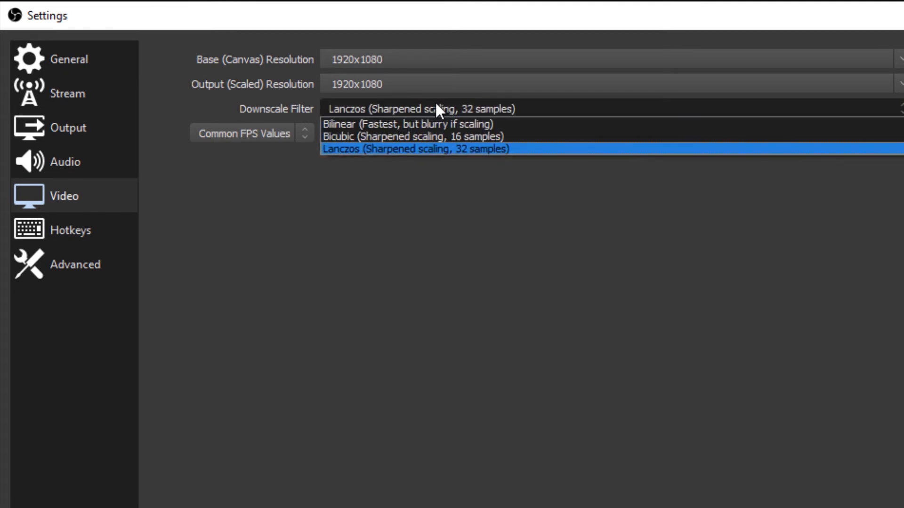
click(366, 150)
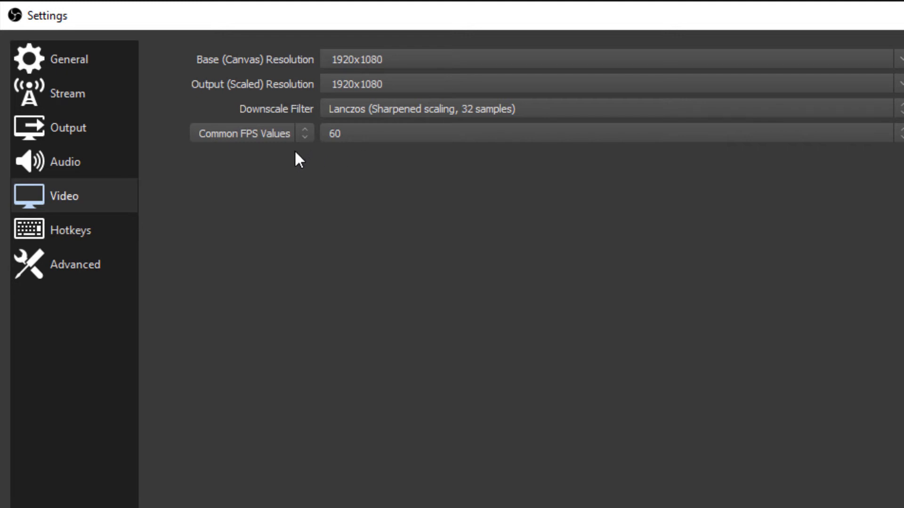
click(445, 133)
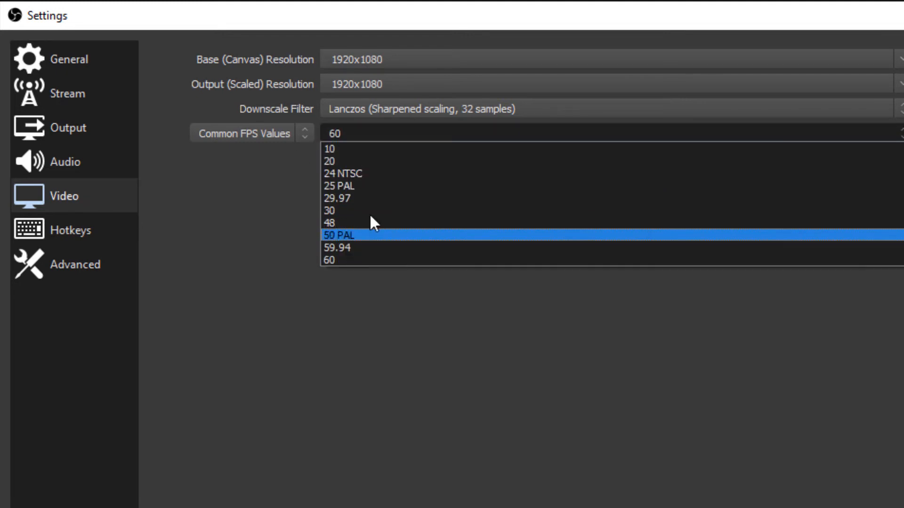
click(359, 259)
click(364, 138)
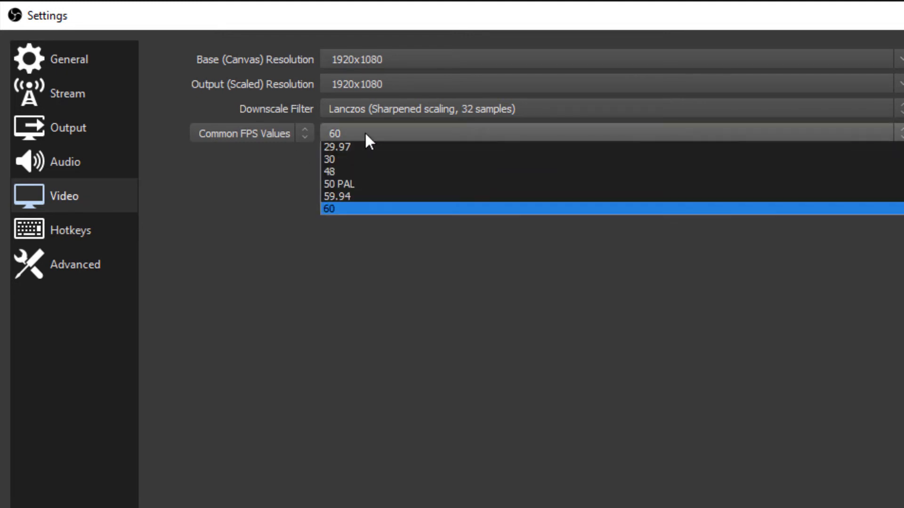
click(365, 139)
click(359, 133)
click(324, 259)
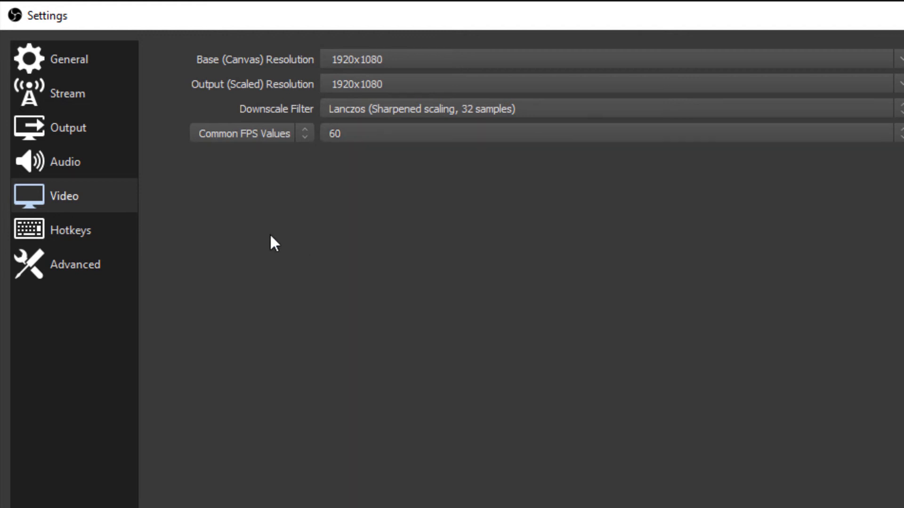
Set the YUV color space to 709 and the YUV color range to Full in the advanced settings
click(83, 227)
click(68, 253)
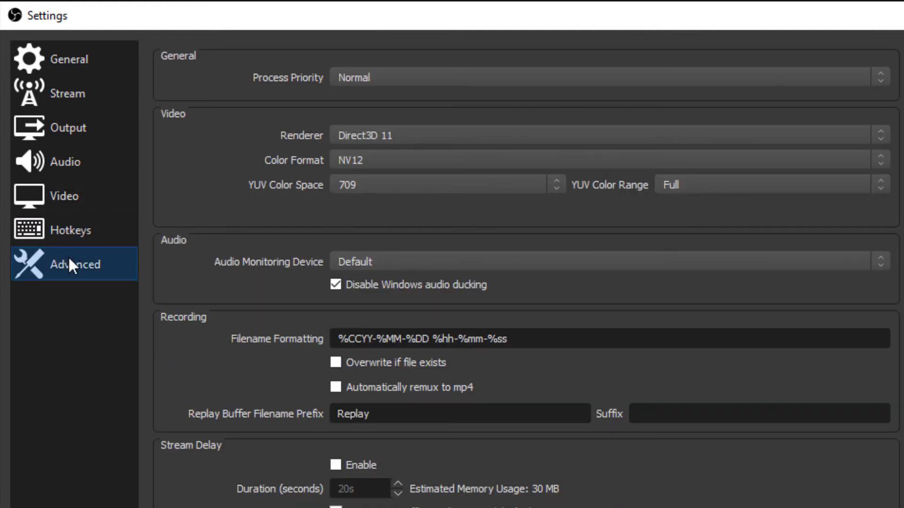
click(367, 184)
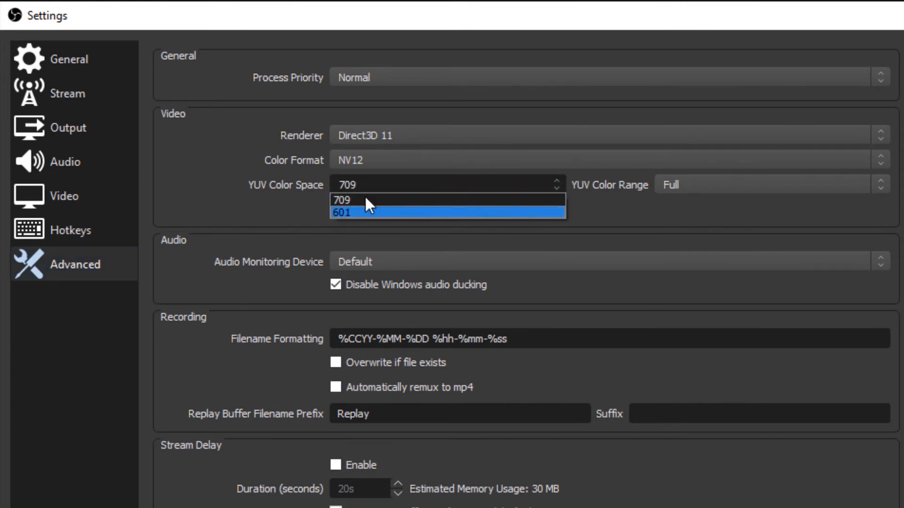
click(364, 200)
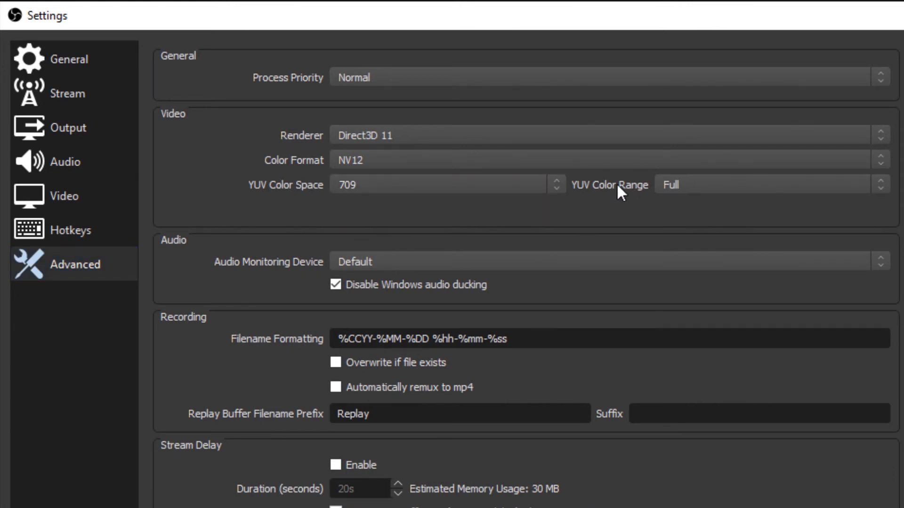
click(820, 184)
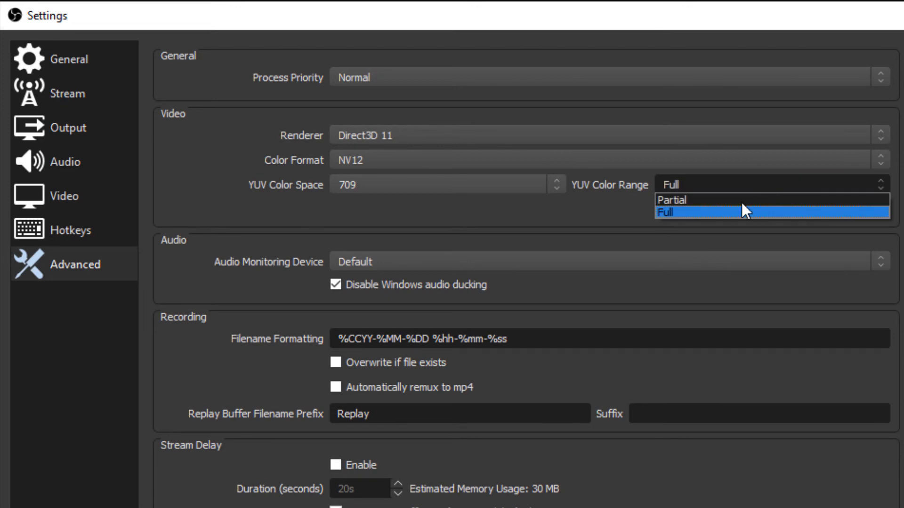
click(691, 211)
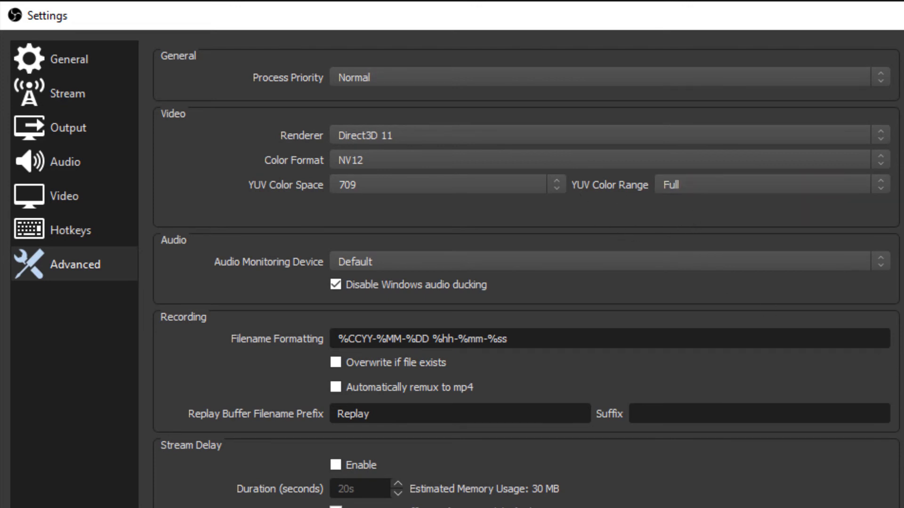
Set automatic reconnection to a retry delay of 10 seconds and 20 maximum retries, and save all settings
scroll(485, 500, down, 5)
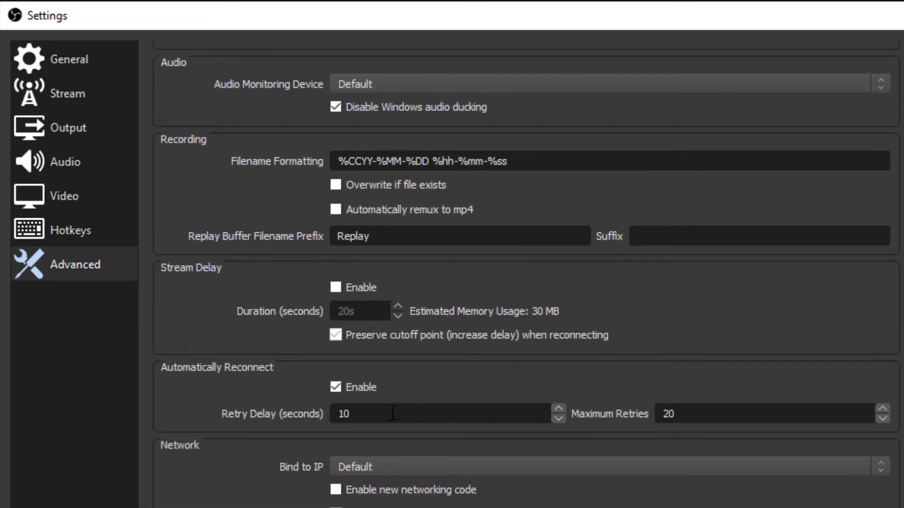
drag(393, 413, 323, 418)
click(387, 412)
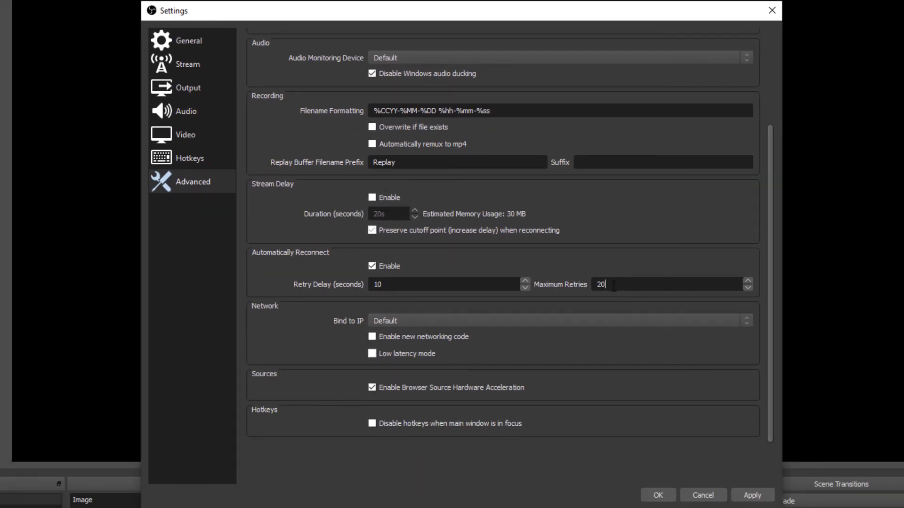
key(Tab)
key(Tab)
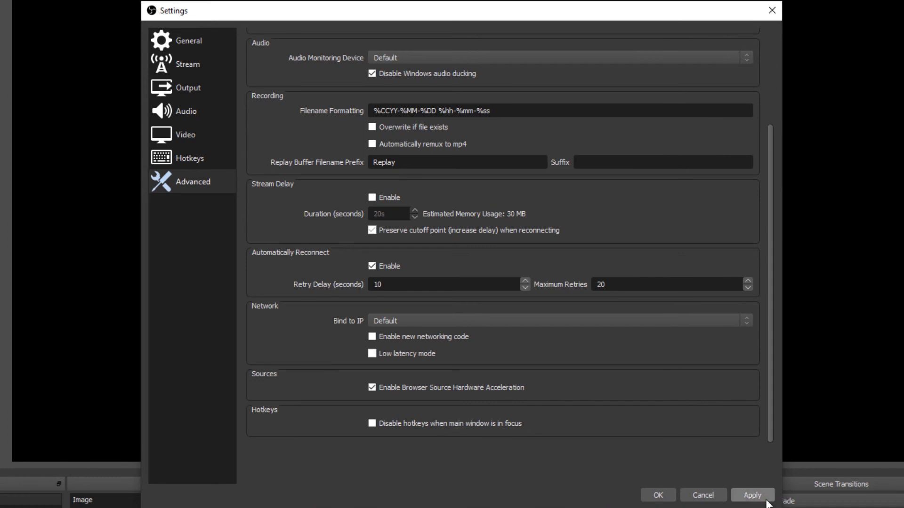
click(658, 495)
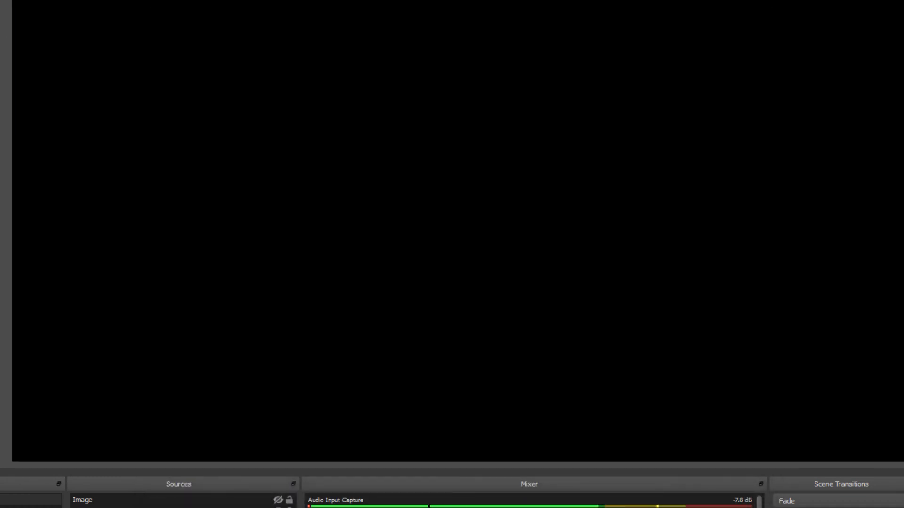